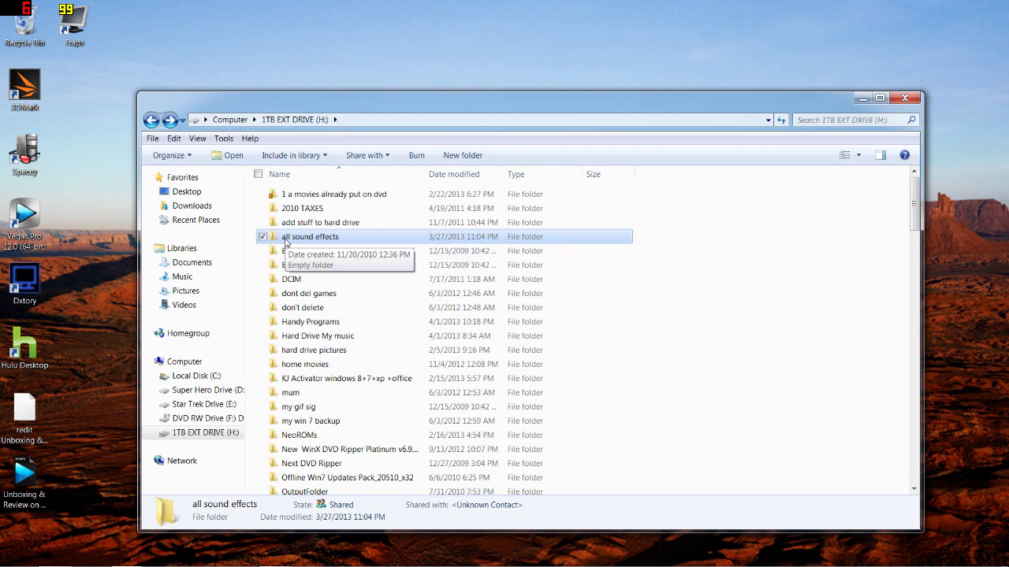
Open 'all sound effects' and grant permanent access, then reopen it and return to the drive list.
double_click(285, 241)
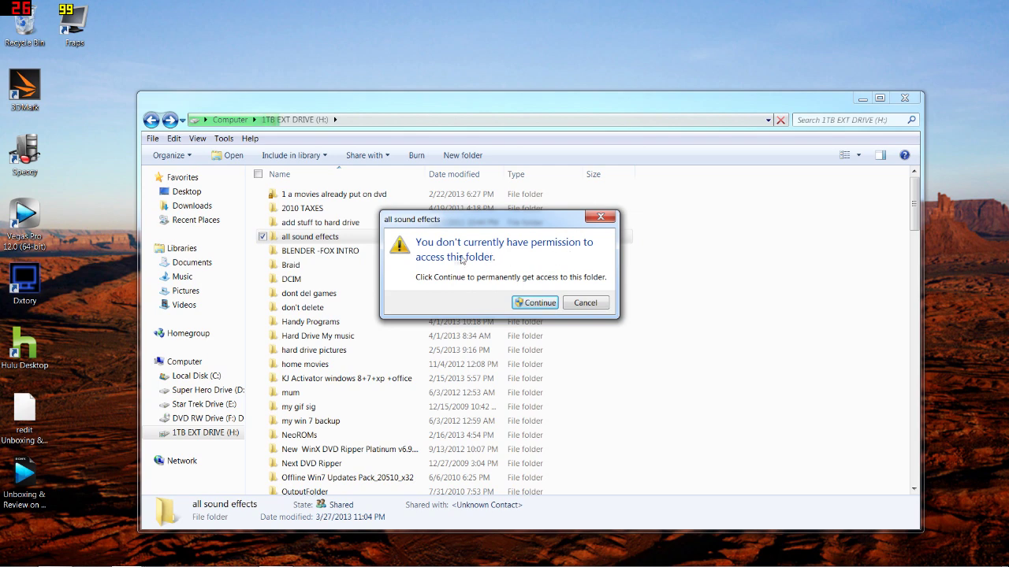
click(537, 303)
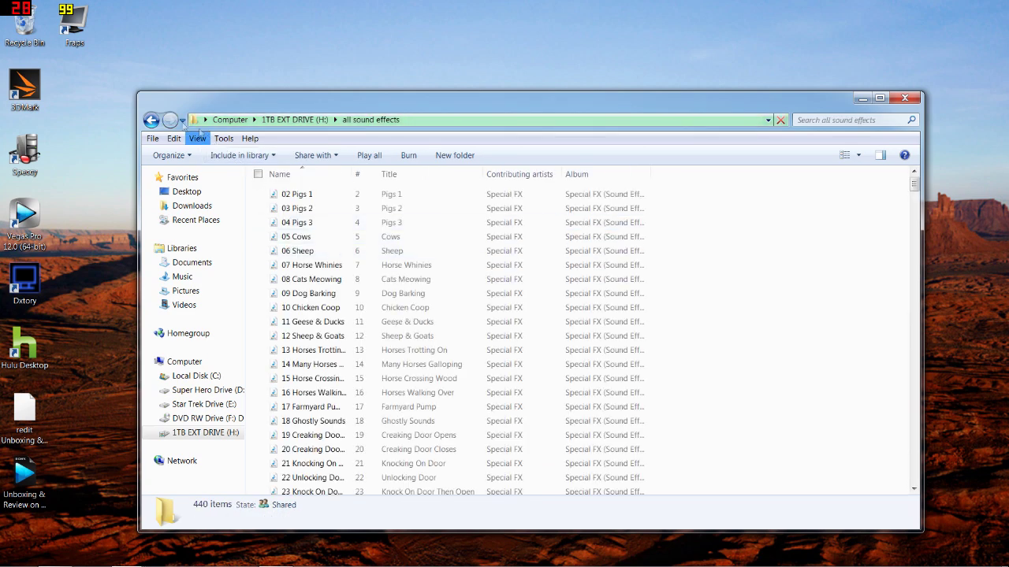
click(150, 119)
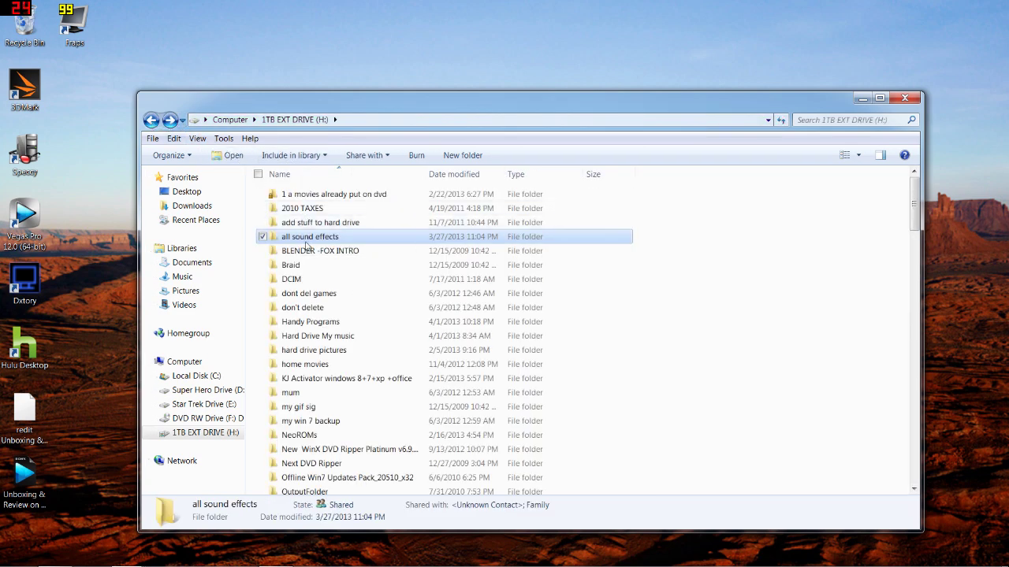
double_click(307, 240)
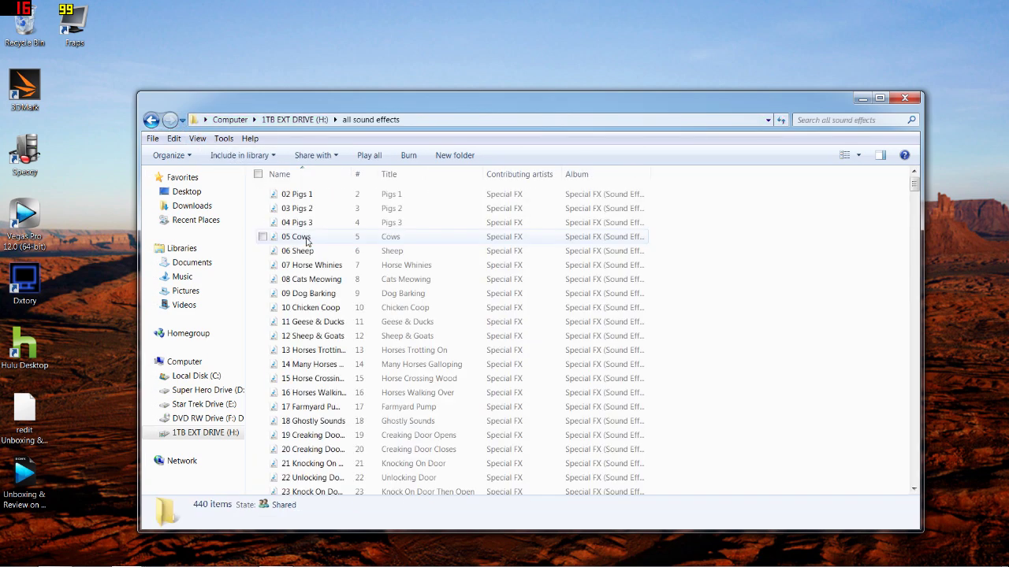
click(152, 121)
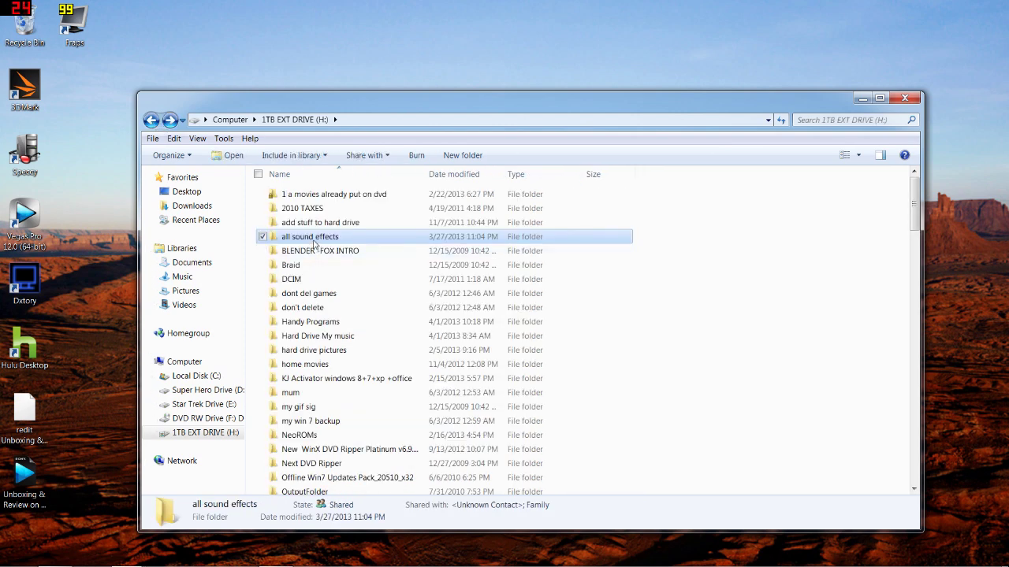
right_click(315, 241)
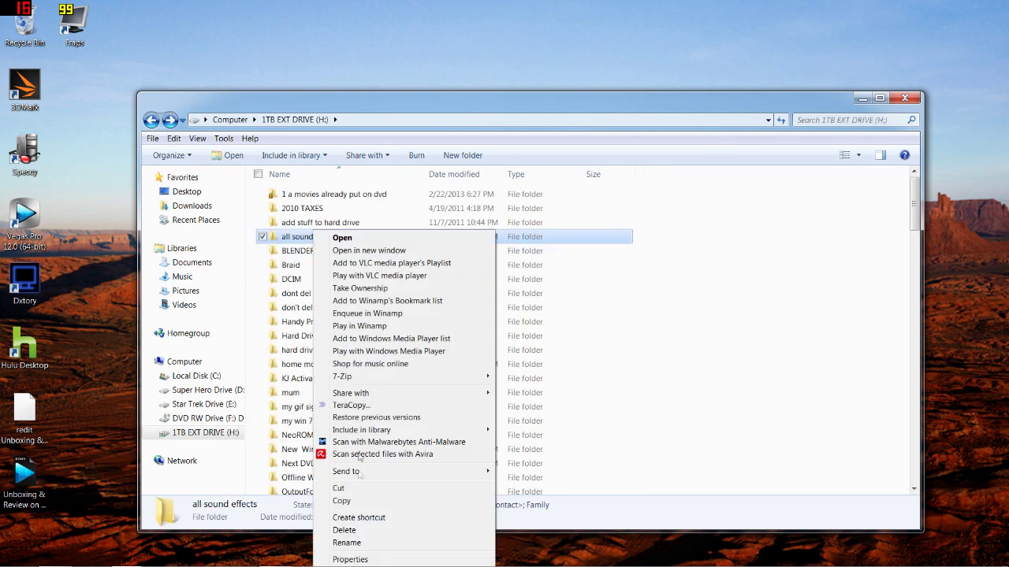
click(370, 559)
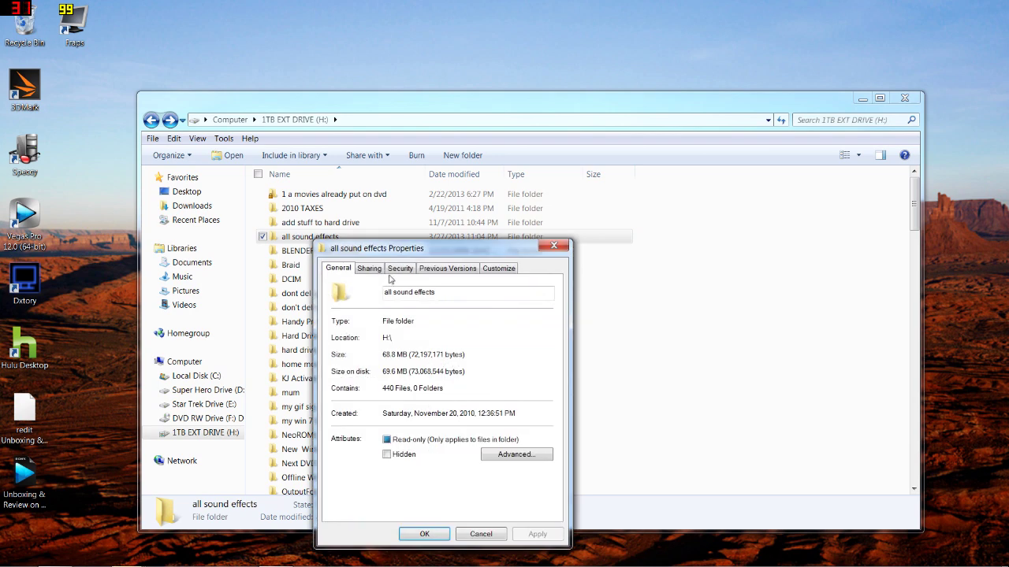
click(393, 271)
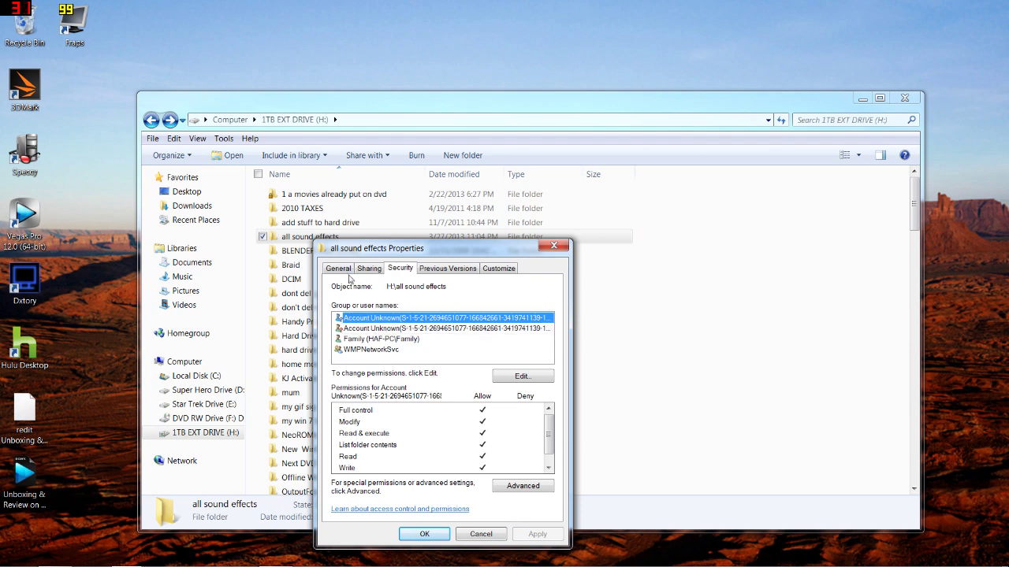
click(351, 271)
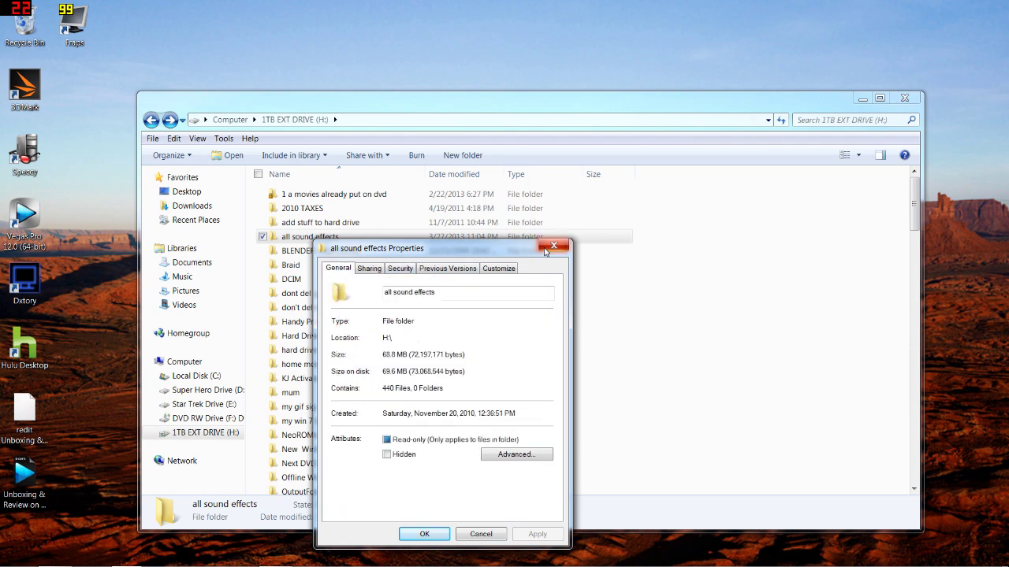
click(545, 251)
mouse_move(310, 238)
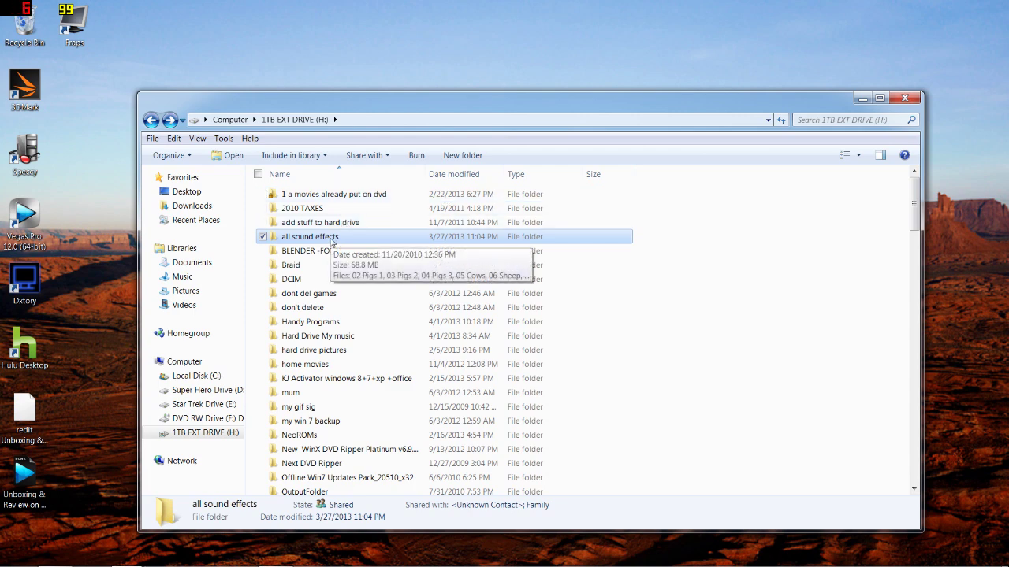
right_click(331, 241)
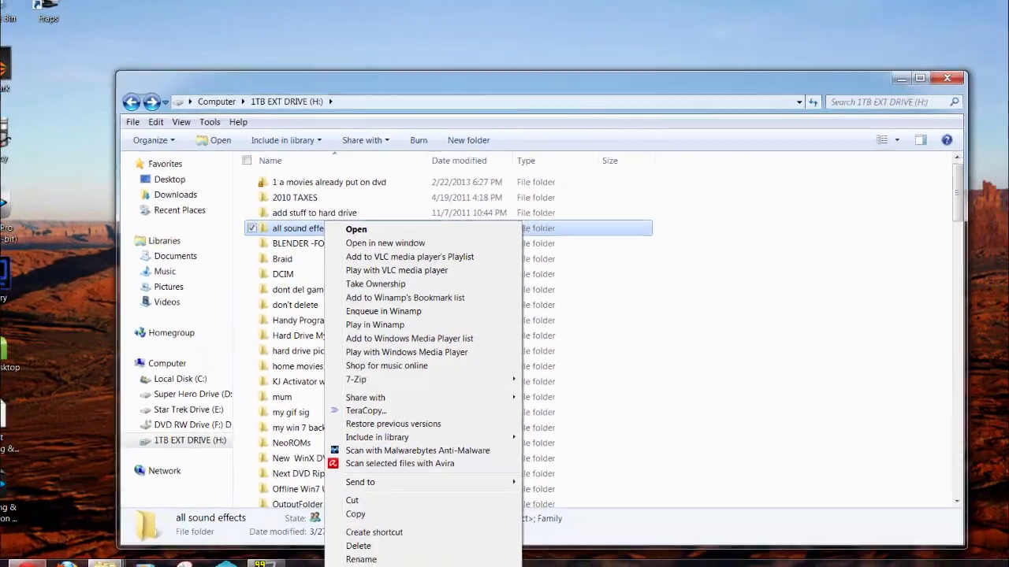
Switch to Chrome to view the 'take ownership' search results.
click(66, 557)
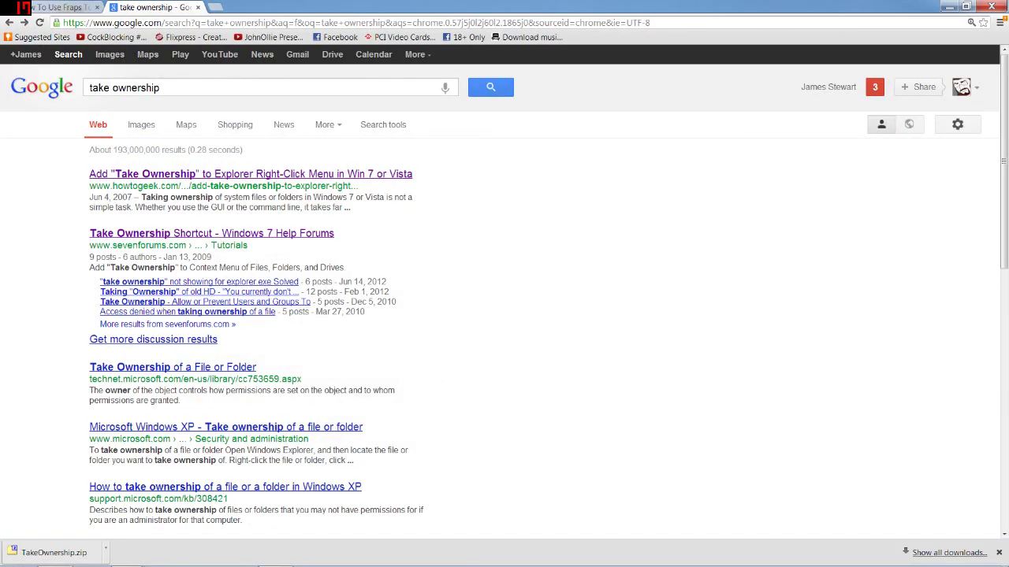
mouse_move(251, 187)
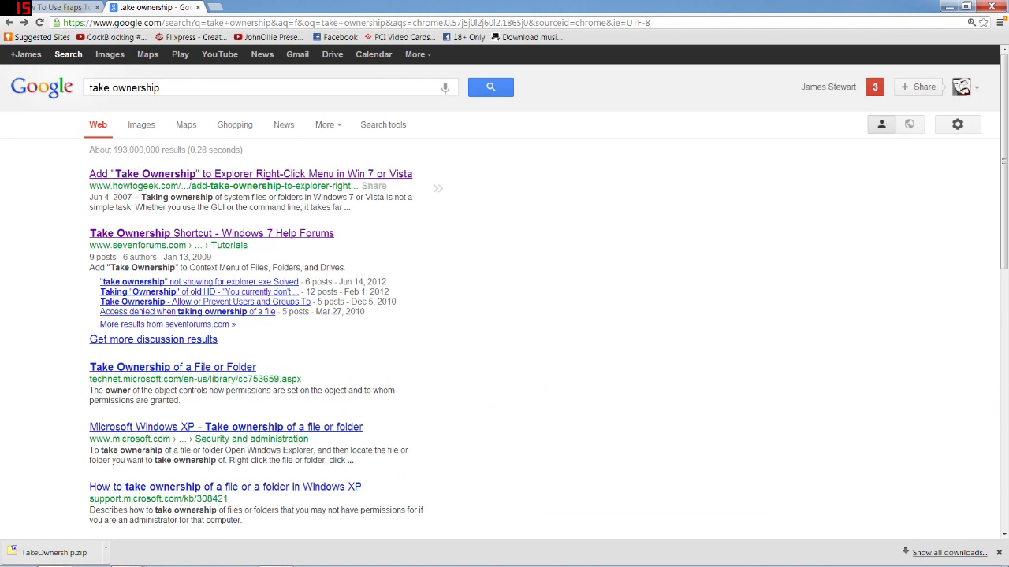
Open the How-To Geek Take Ownership article and scroll to its TakeOwnership.zip download link.
click(161, 175)
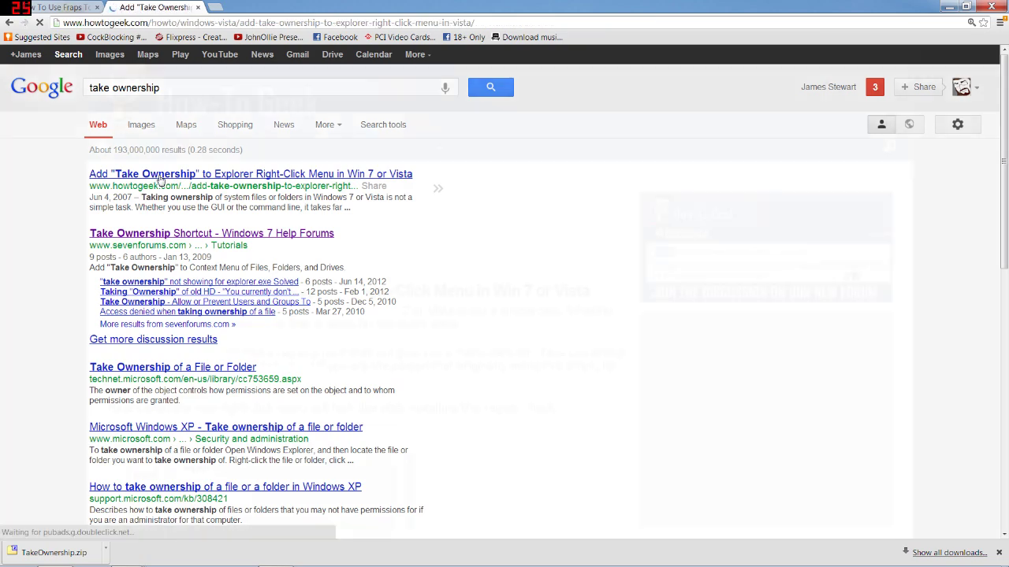
scroll(236, 236, down, 2)
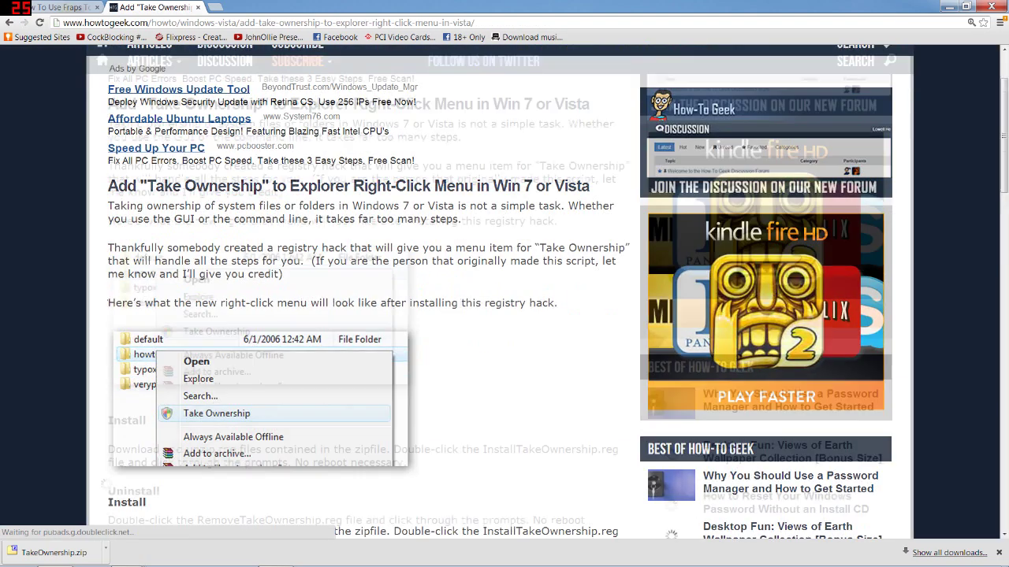
scroll(224, 319, down, 1)
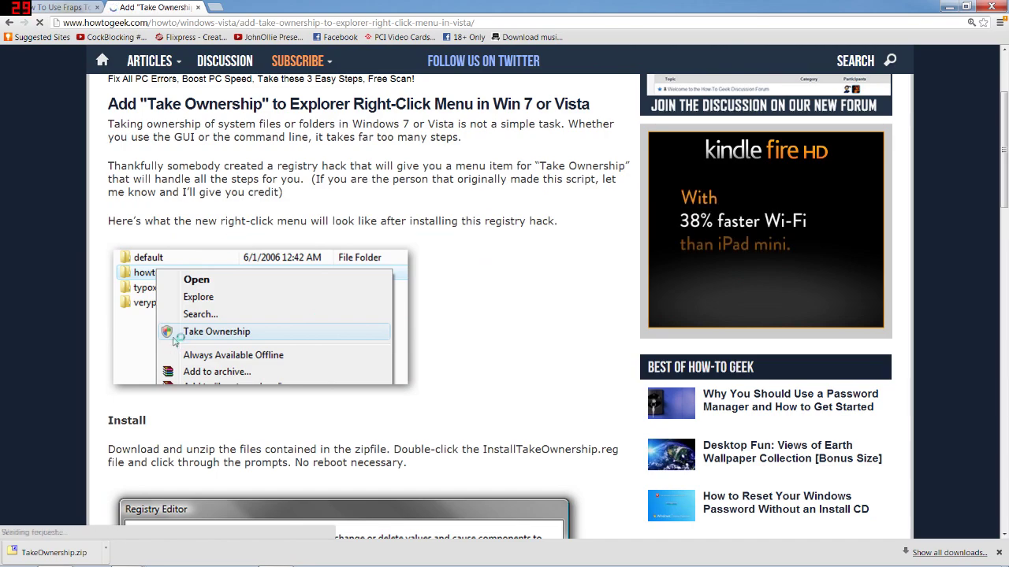
scroll(410, 323, down, 2)
scroll(418, 322, down, 1)
scroll(275, 276, up, 2)
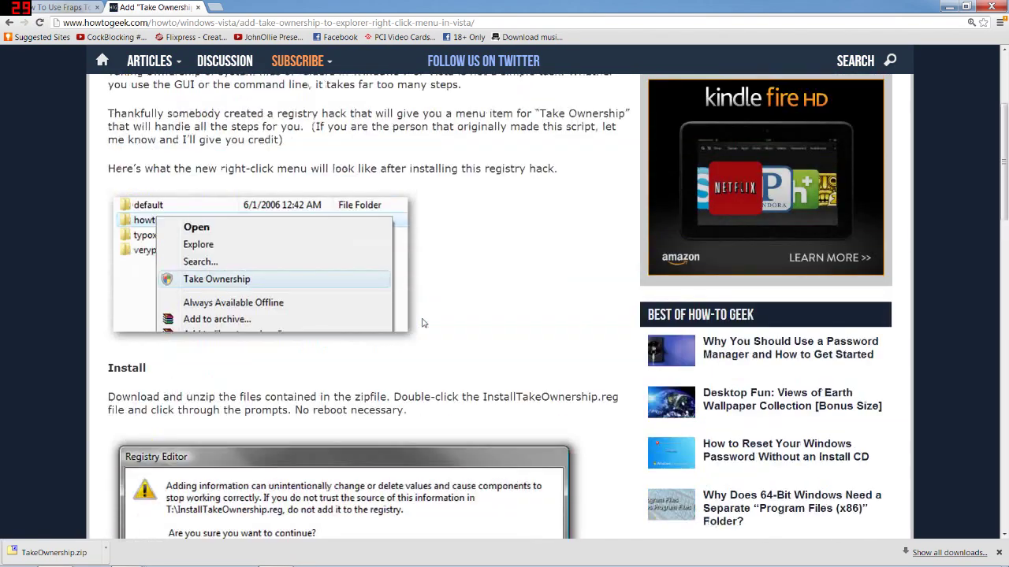
scroll(133, 233, up, 1)
scroll(370, 291, down, 1)
scroll(333, 329, down, 1)
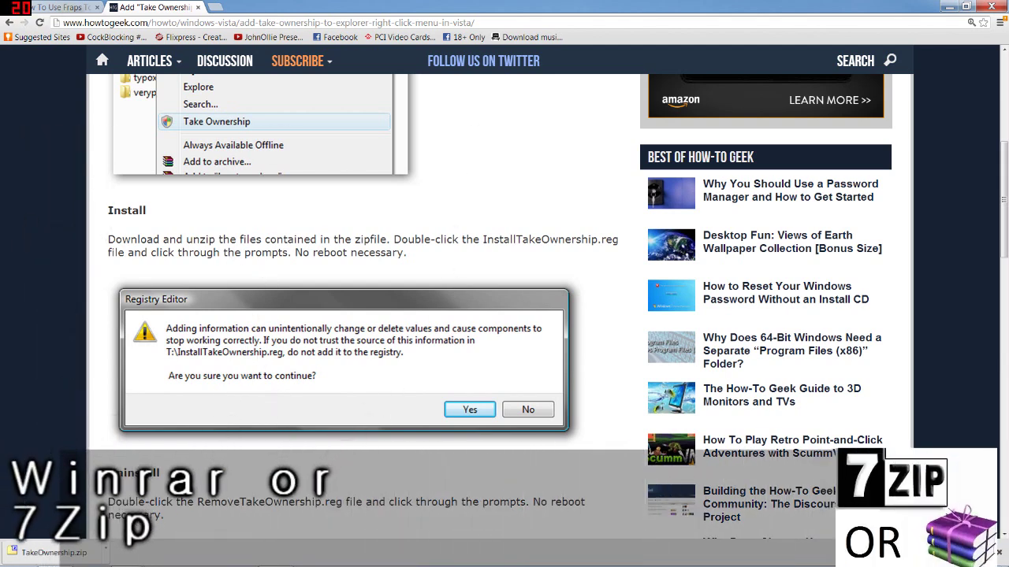
scroll(389, 387, down, 2)
scroll(390, 387, down, 1)
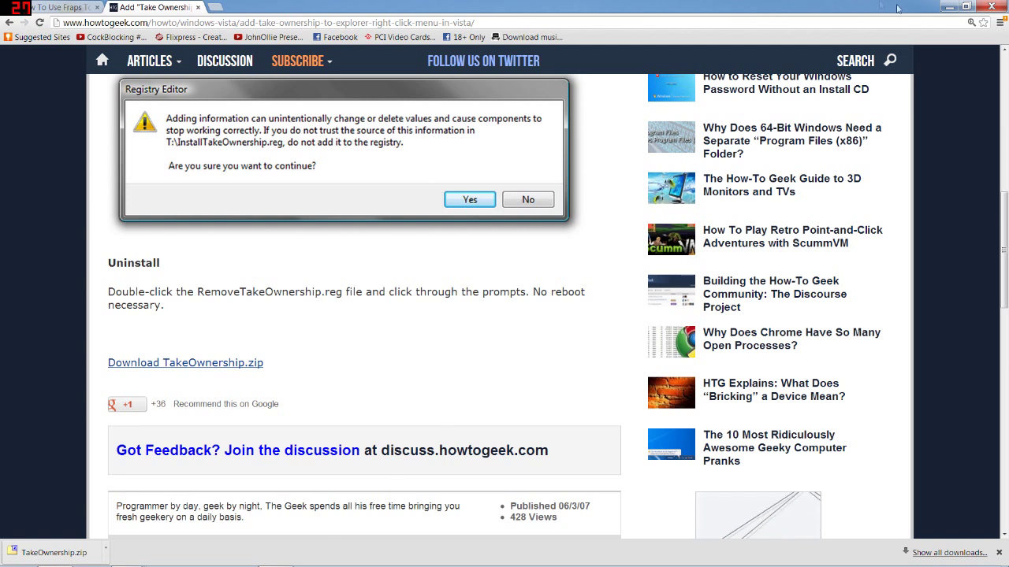
mouse_move(17, 554)
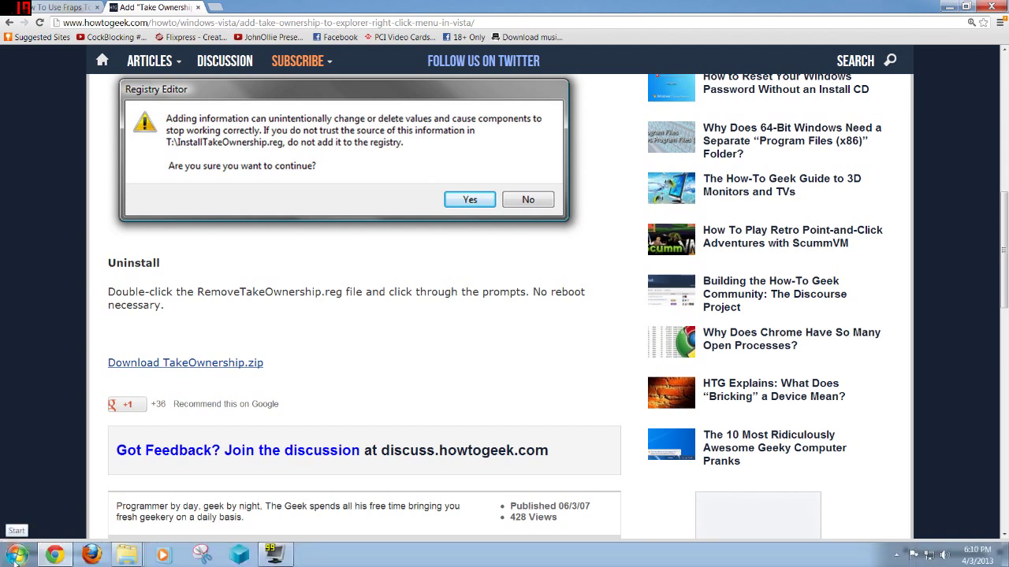
Extract TakeOwnership.zip in Downloads with 7-Zip to TakeOwnership\ and open the new folder.
click(15, 555)
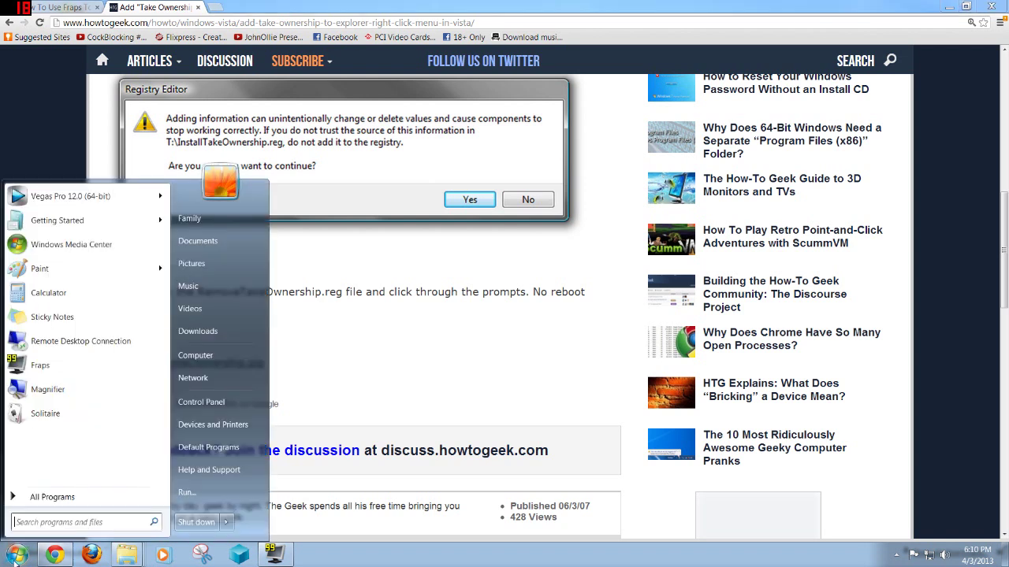
click(198, 331)
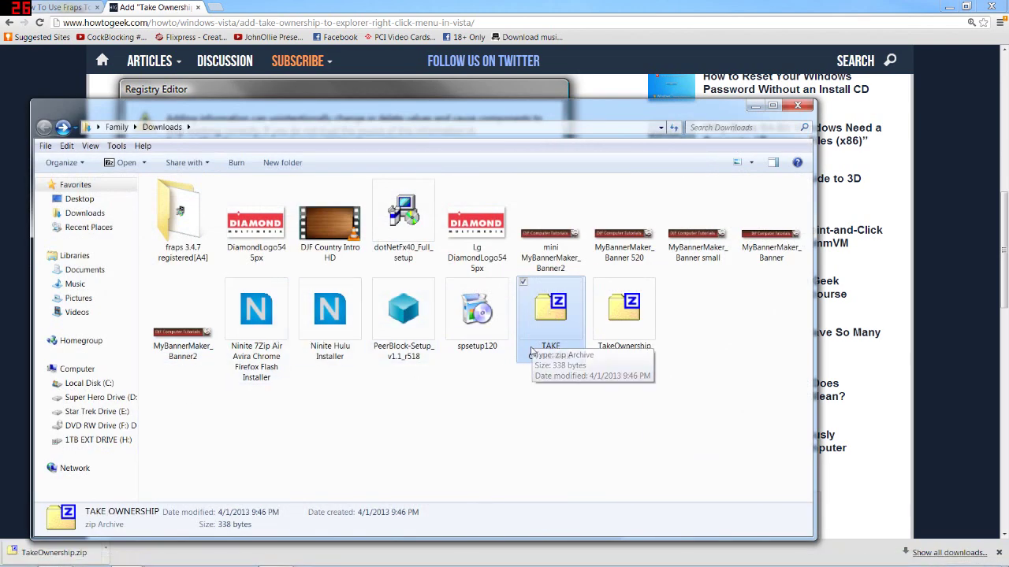
click(596, 329)
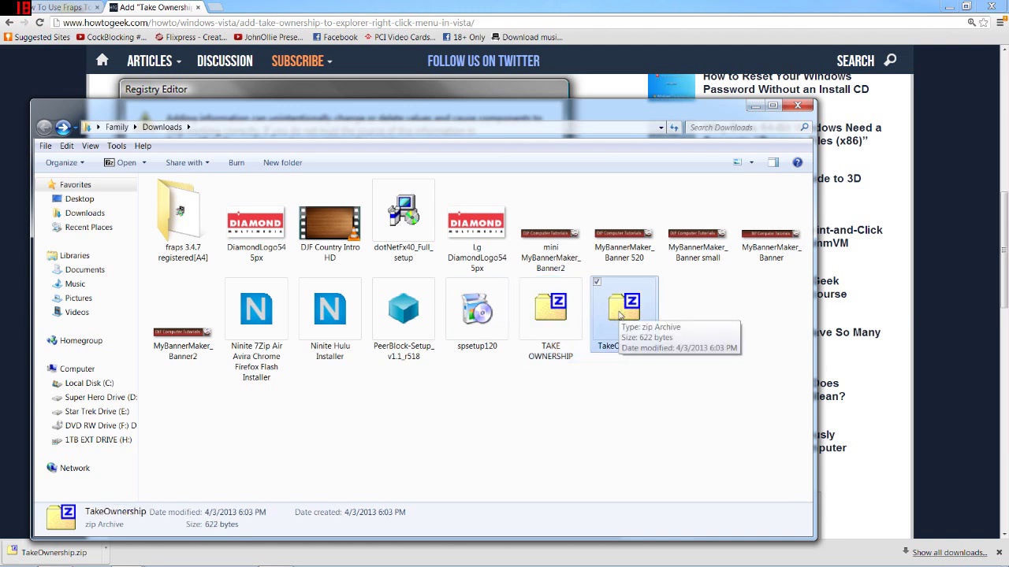
right_click(622, 313)
mouse_move(709, 340)
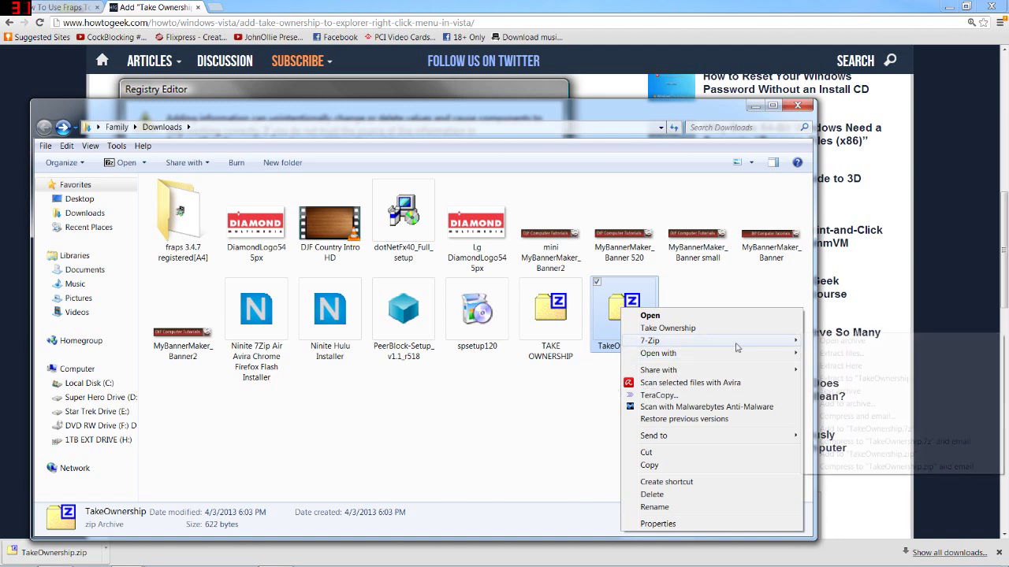
click(824, 382)
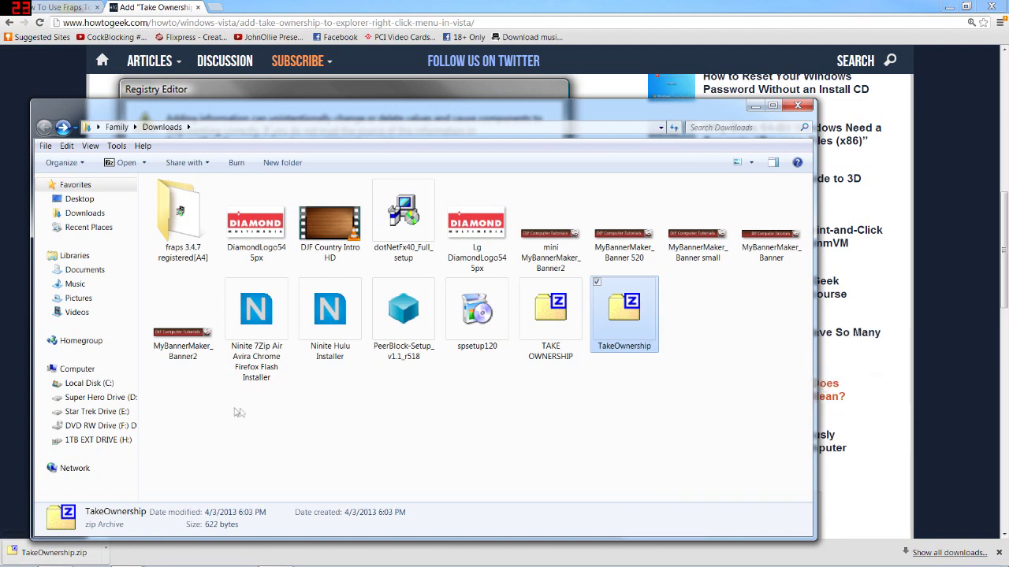
click(261, 225)
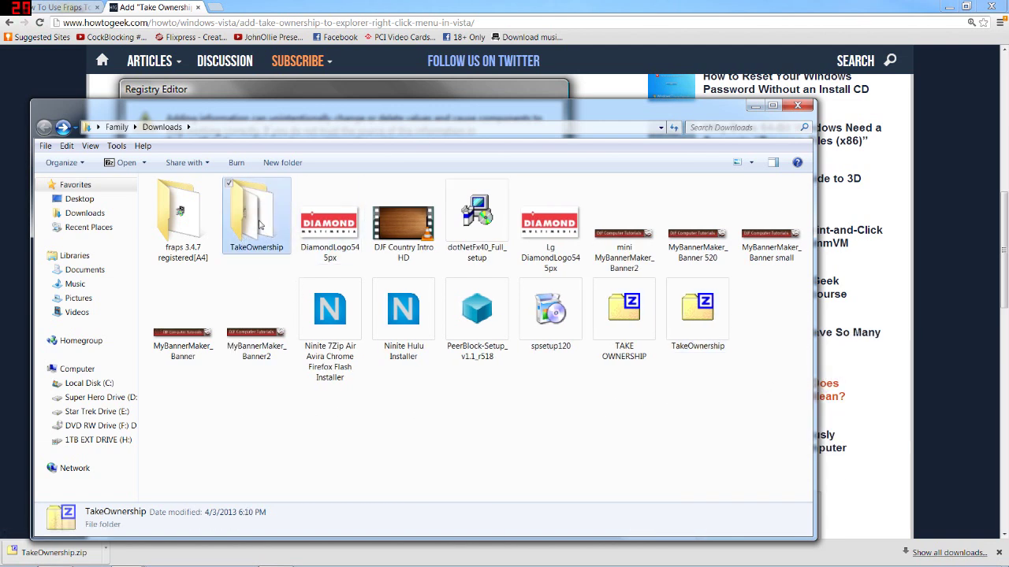
double_click(261, 225)
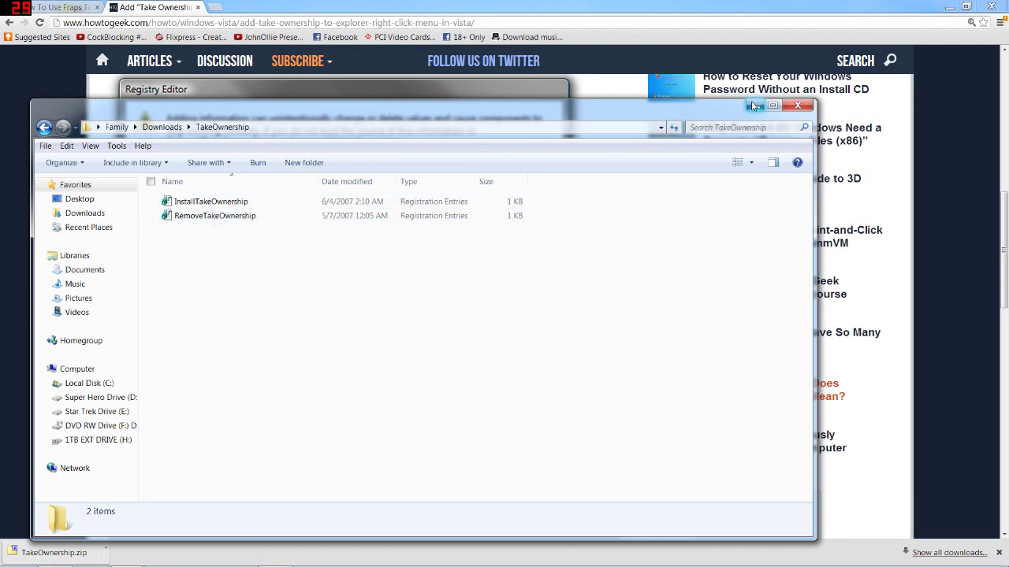
Scroll up the 1TB external drive listing to show the 'all sound effects' folder.
scroll(252, 273, up, 5)
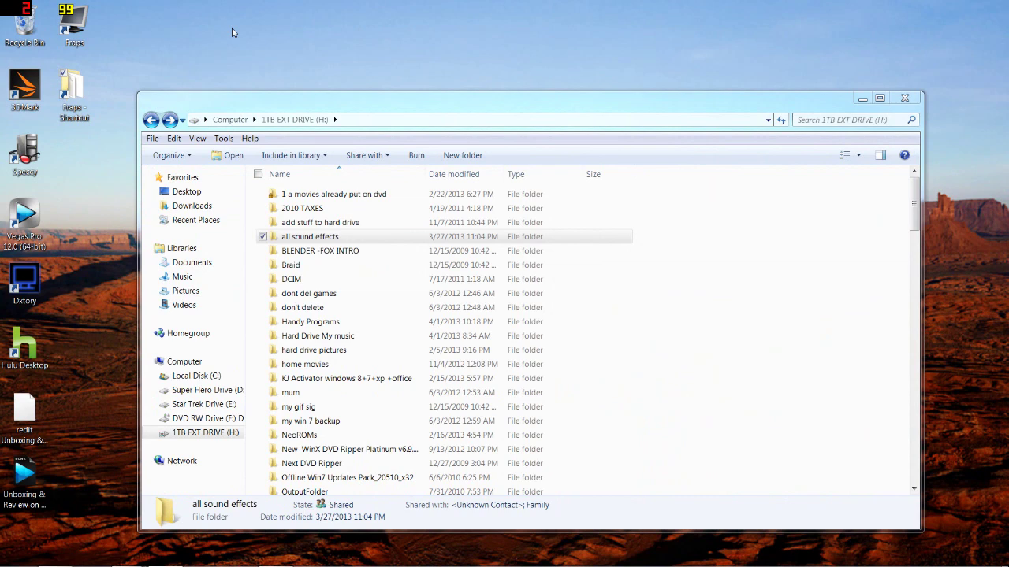
Apply Take Ownership to 'all sound effects', then confirm it opens without a prompt.
click(300, 239)
right_click(300, 241)
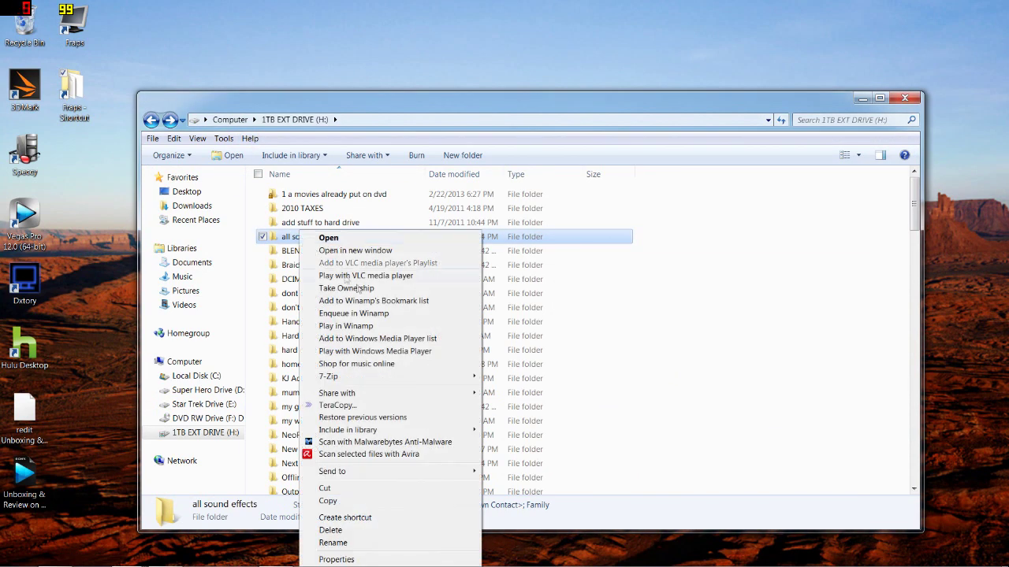
click(359, 289)
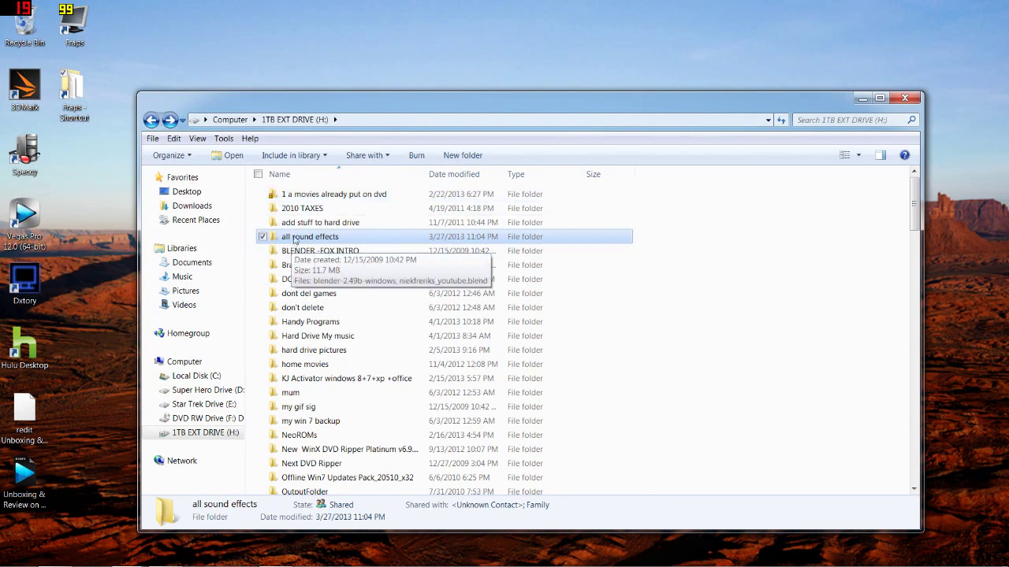
double_click(294, 239)
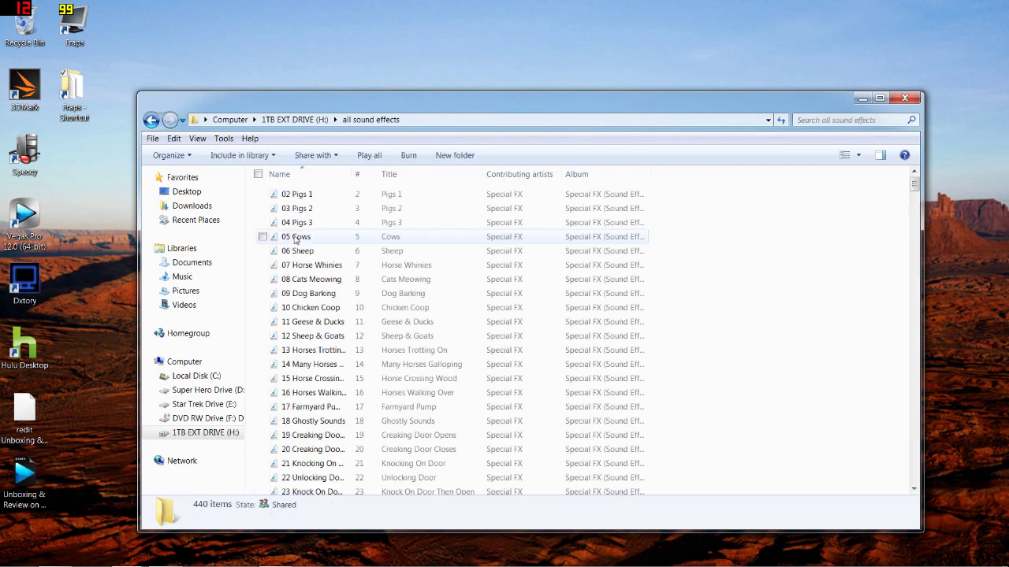
click(152, 120)
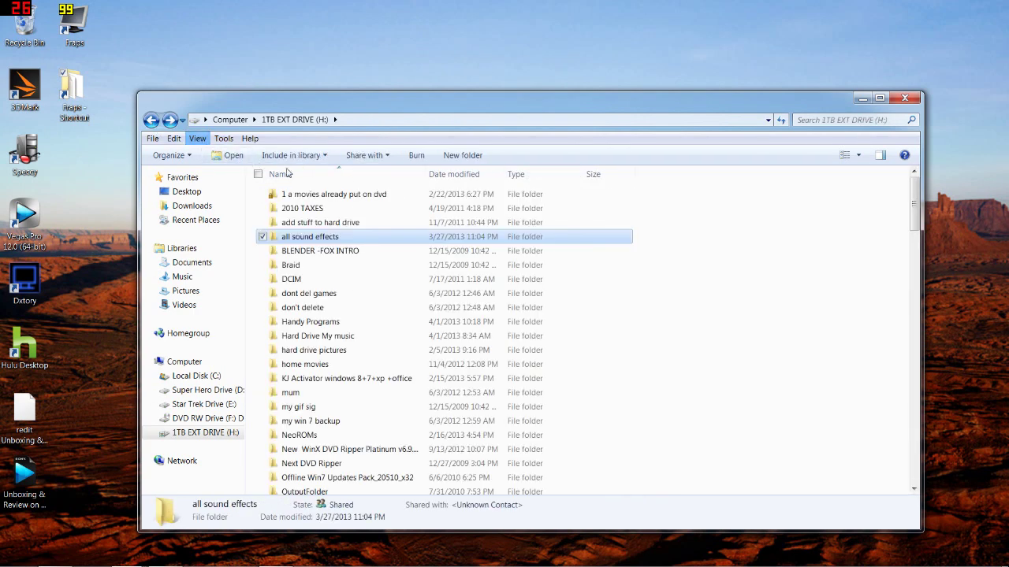